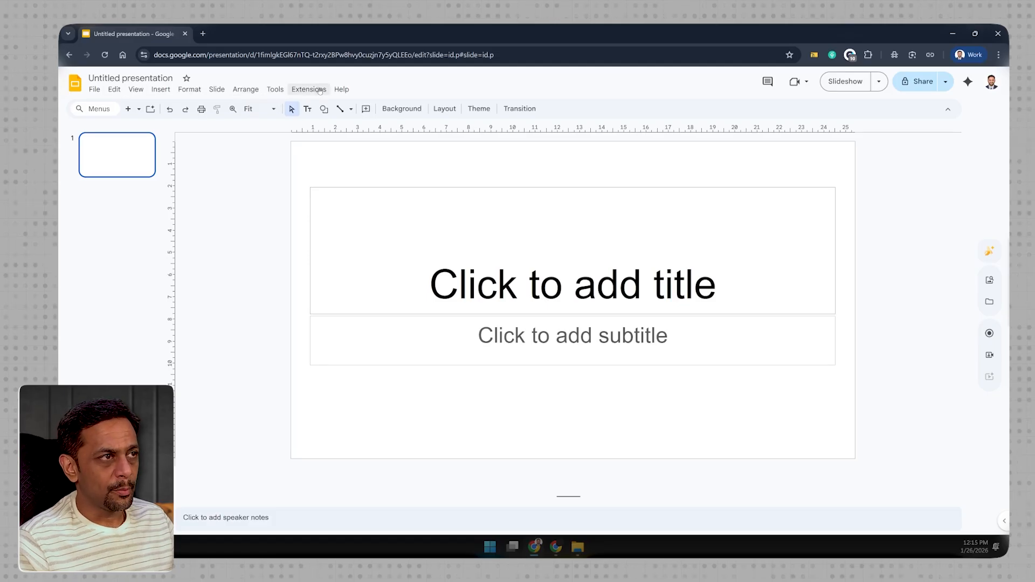
- Open the Gemini assistant beside the slide and switch its panel to the wider display
click(952, 83)
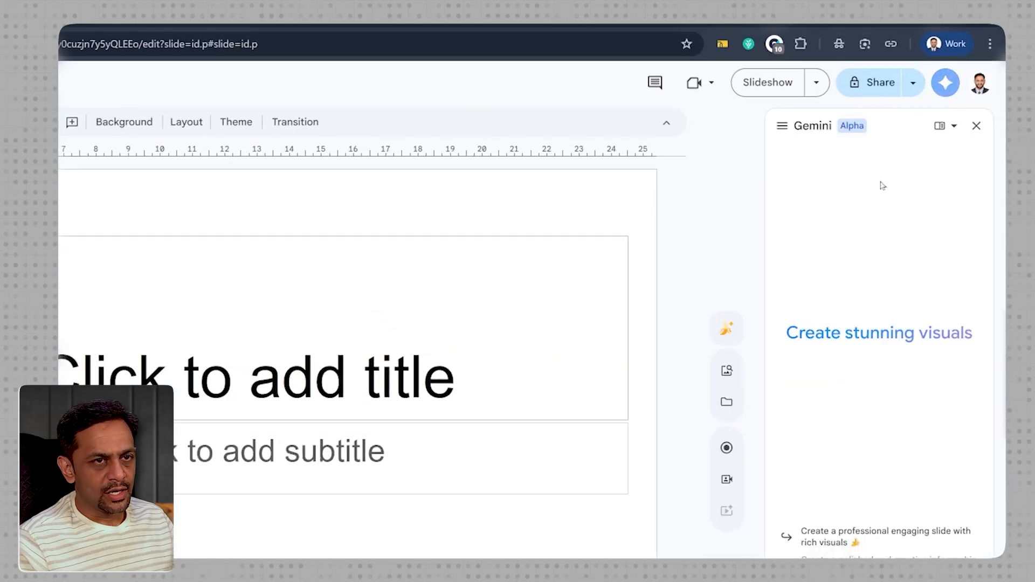
click(941, 126)
click(889, 172)
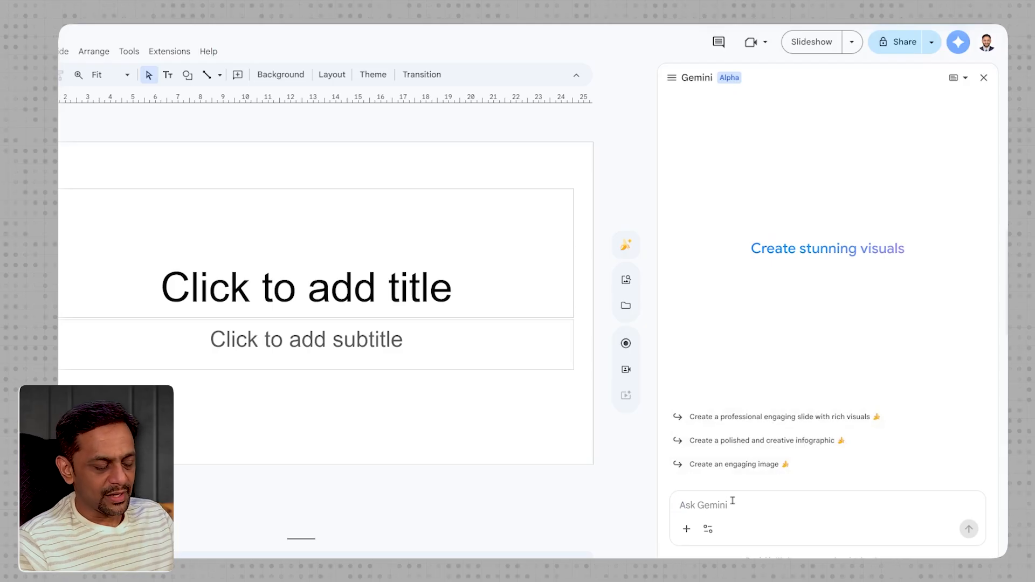
- Ask Gemini: "Create a wonderful presentation with 6 to 8 slides about how AI is impacting negatively on humans."
text(Create a wo)
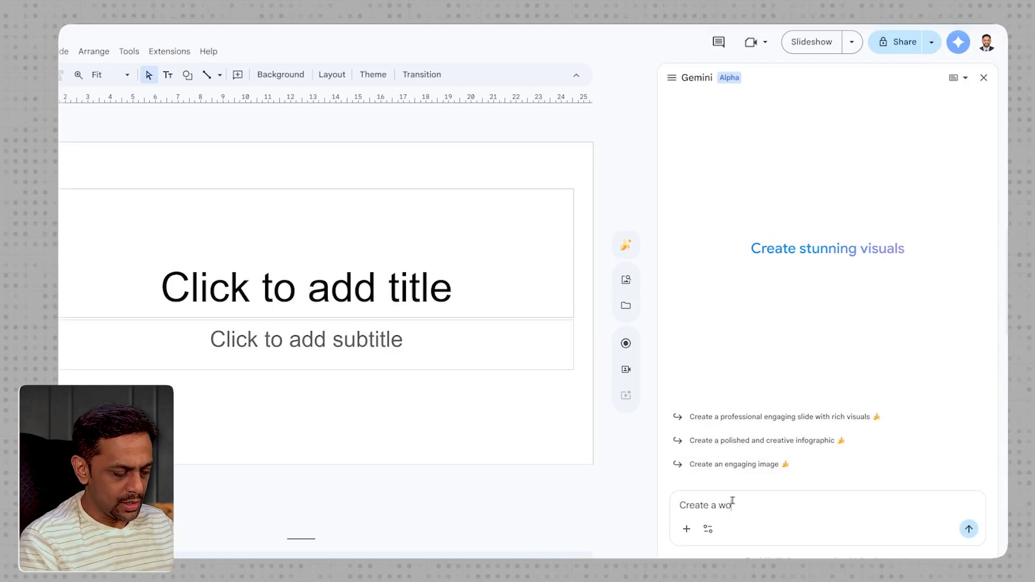
text(nderful presentation)
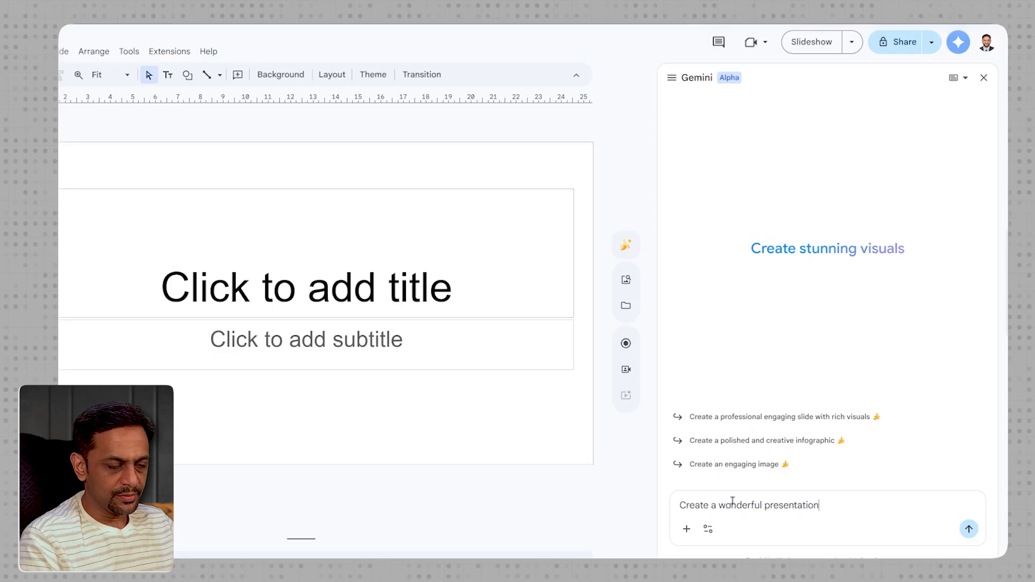
text( with 6 to 8 slides about )
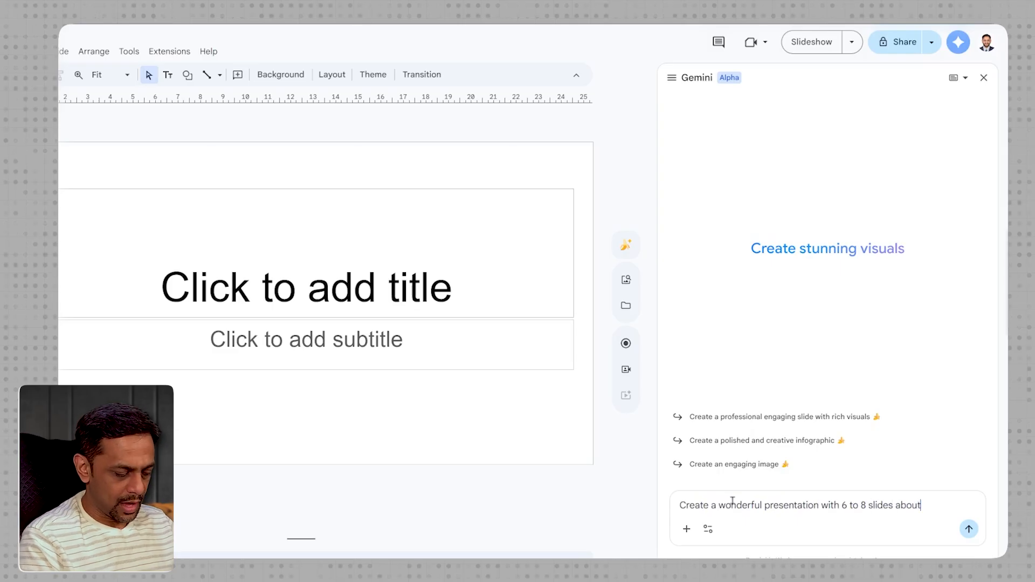
text(how AI is )
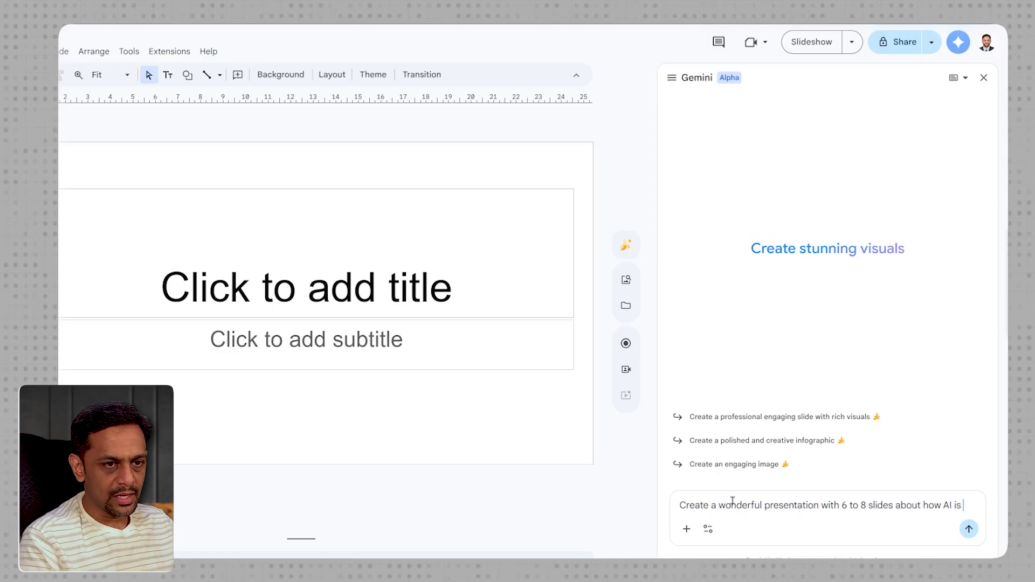
text(impacting negativ)
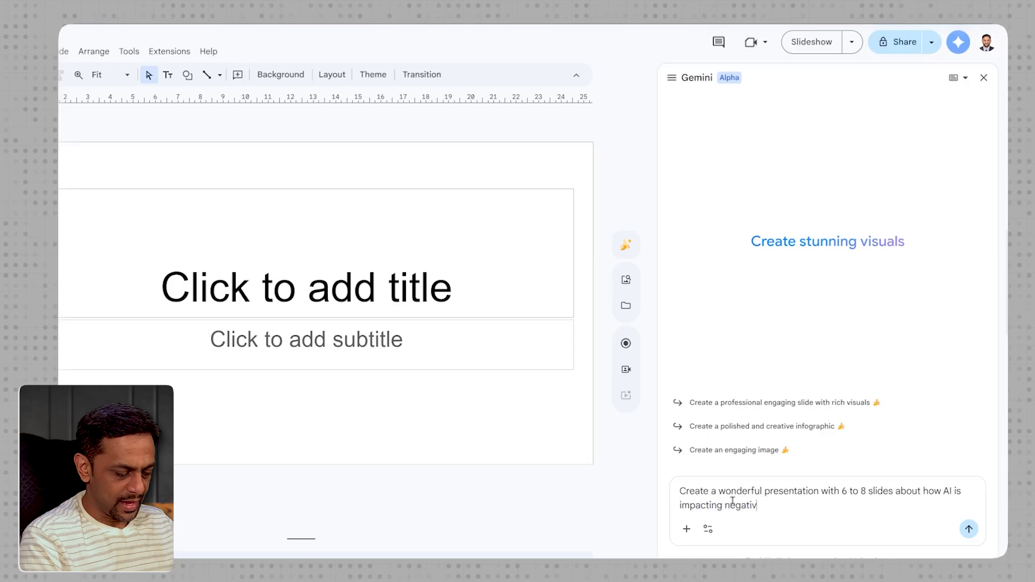
text(ely on humans)
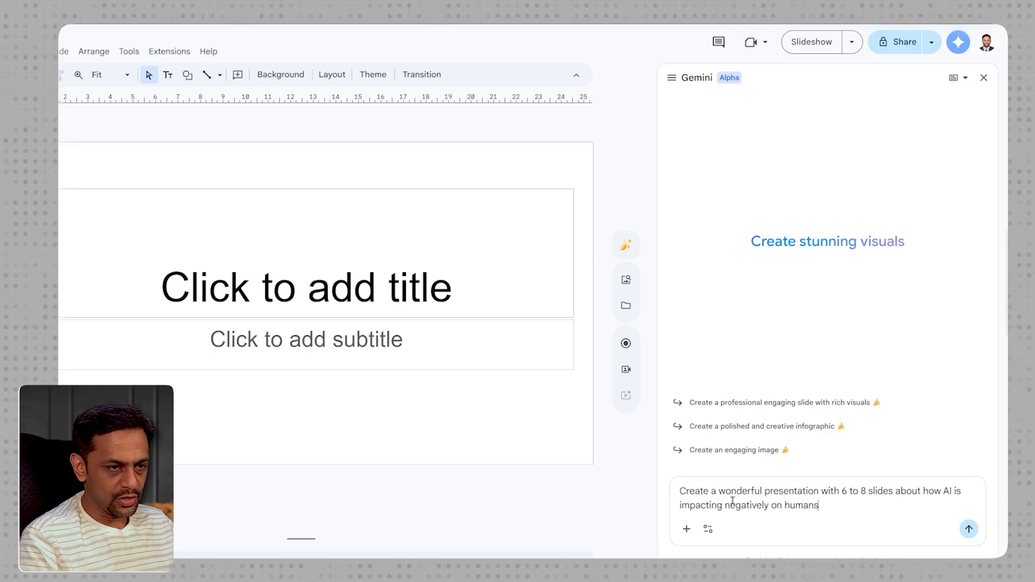
text(.)
key(Return)
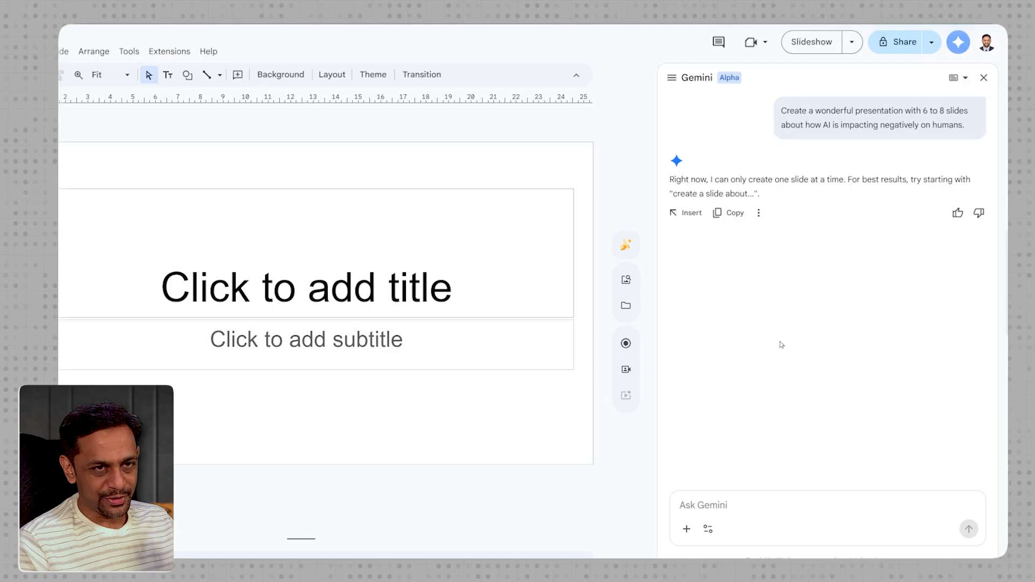
- Ask Gemini: "Can you create topics that can be covered in How AI is impacting negatively on Humans."
text(Can you )
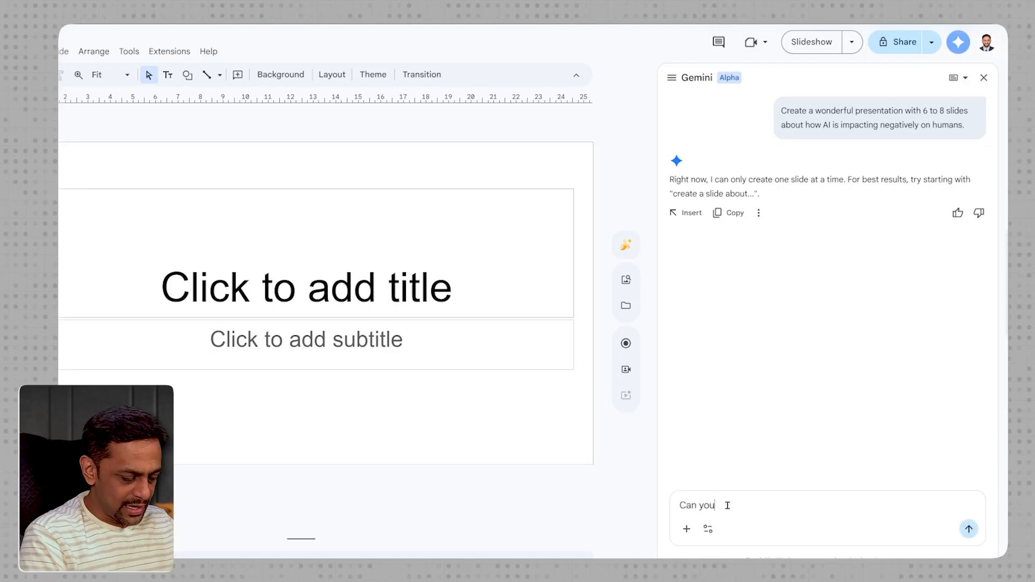
text(create topics)
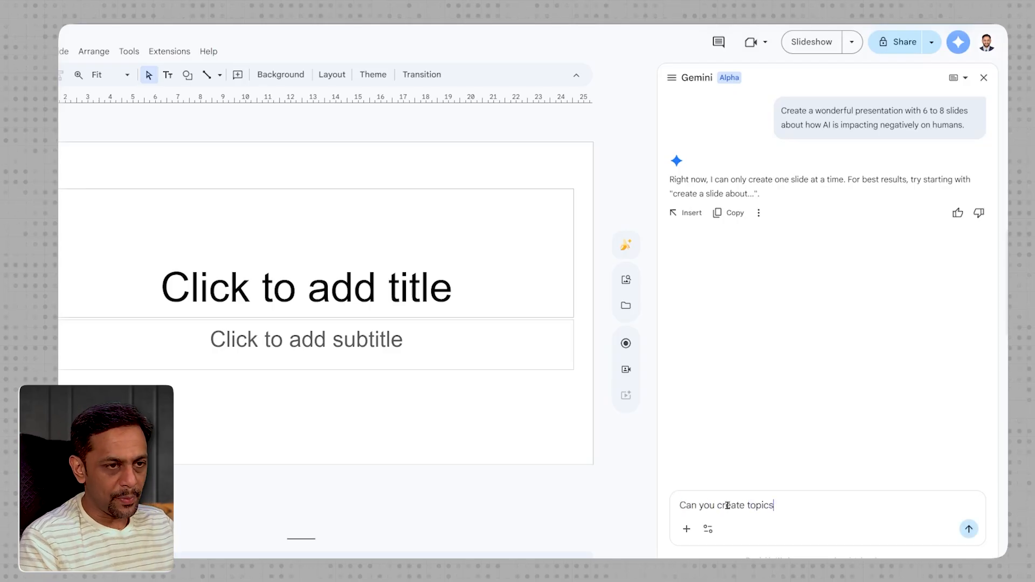
text( that can be covered in )
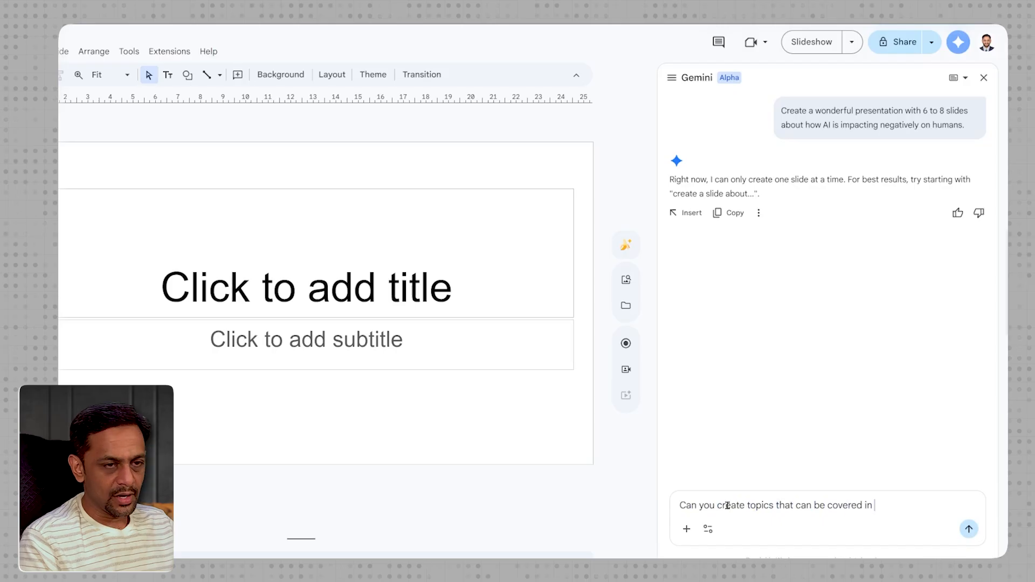
text(How AI is )
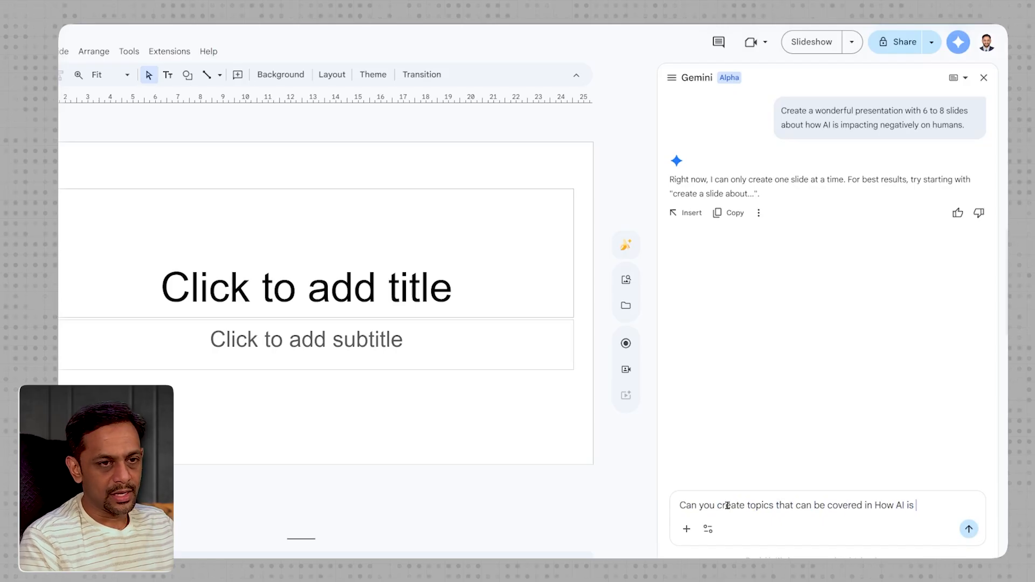
text(impacting negative)
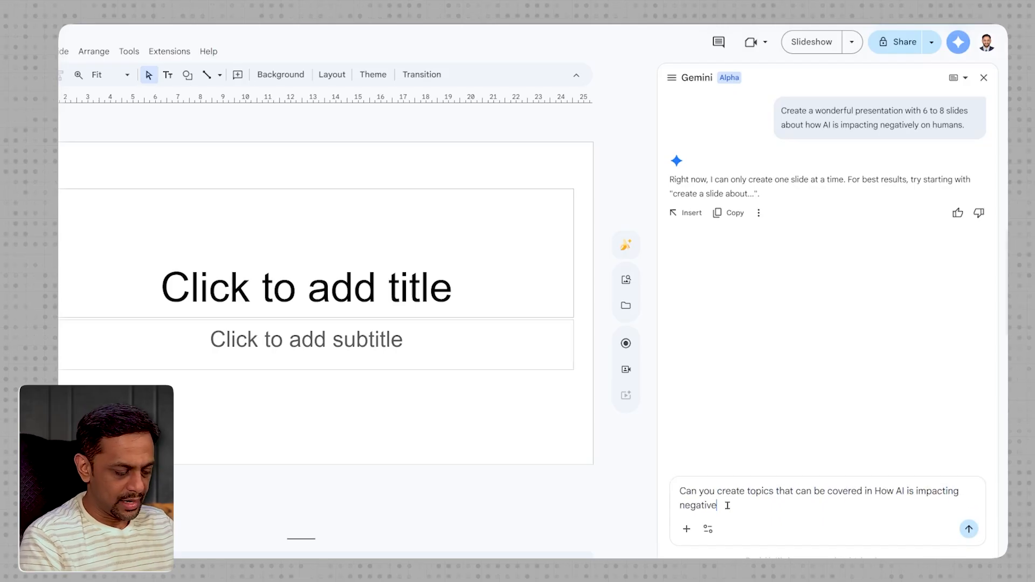
text(ly On Humans)
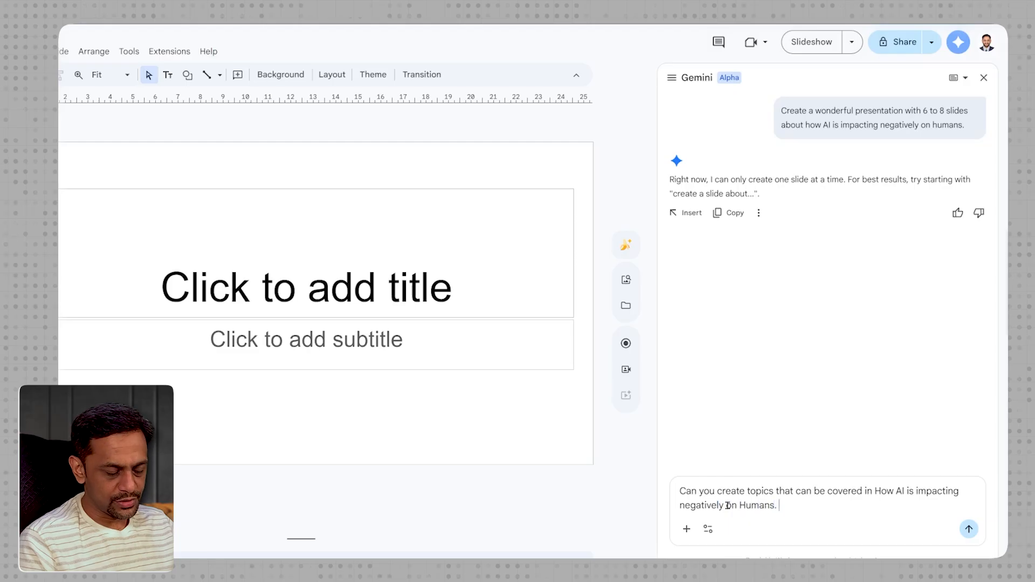
text(.)
key(Return)
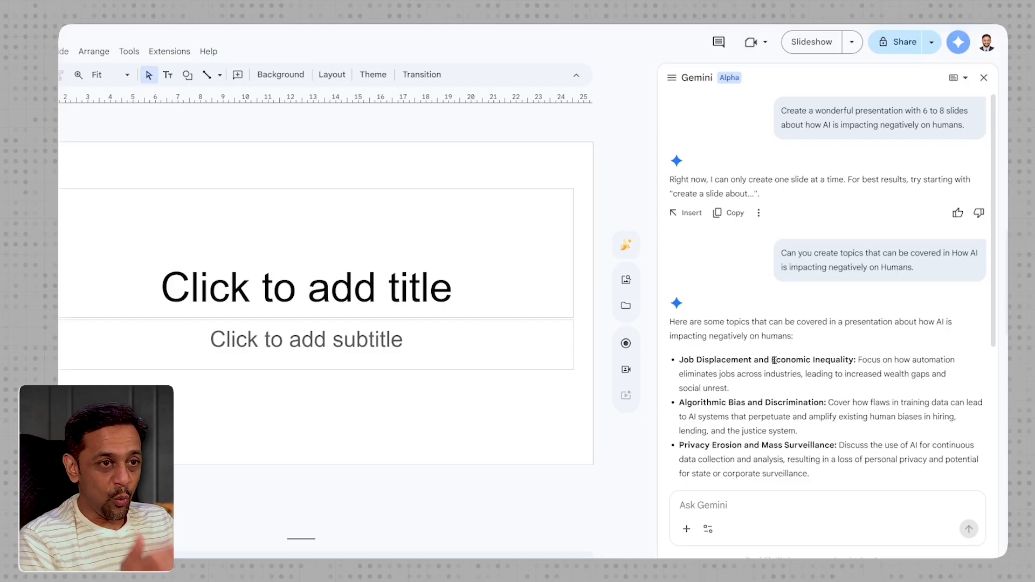
- Review Gemini's list of suggested topics and insert that answer into the slide
scroll(774, 361, down, 3)
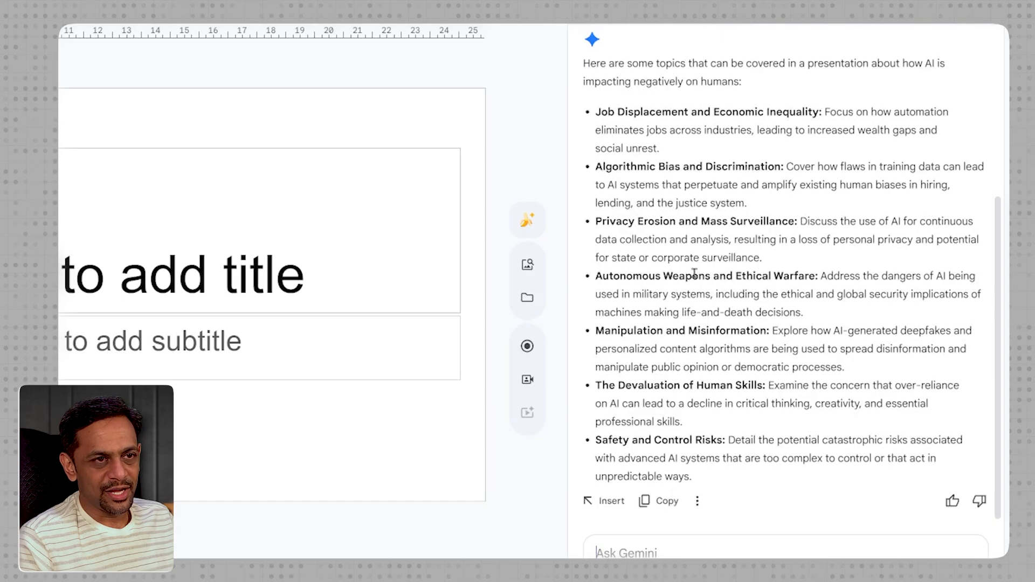
scroll(695, 334, up, 4)
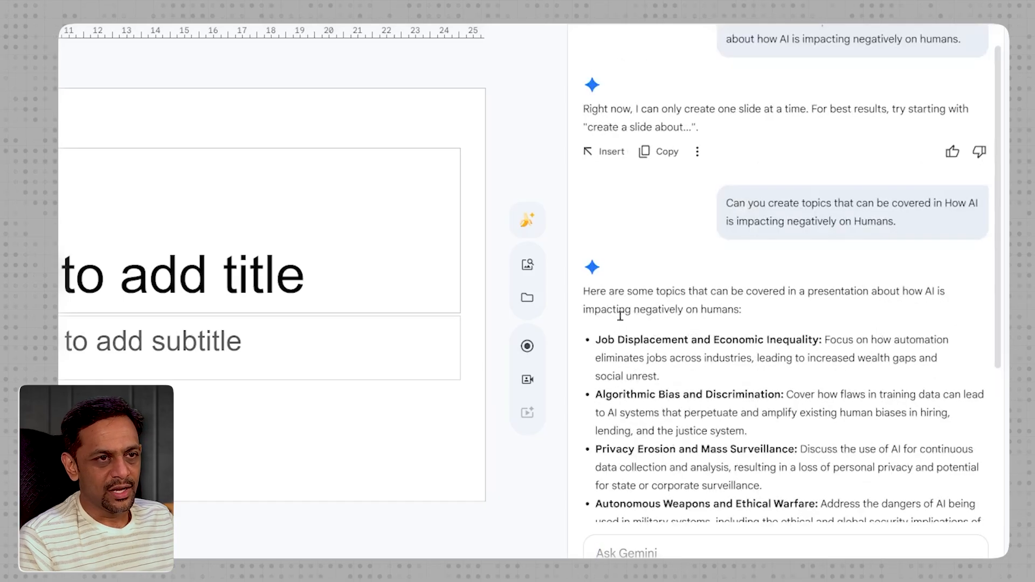
drag(599, 341, 636, 412)
scroll(636, 405, down, 4)
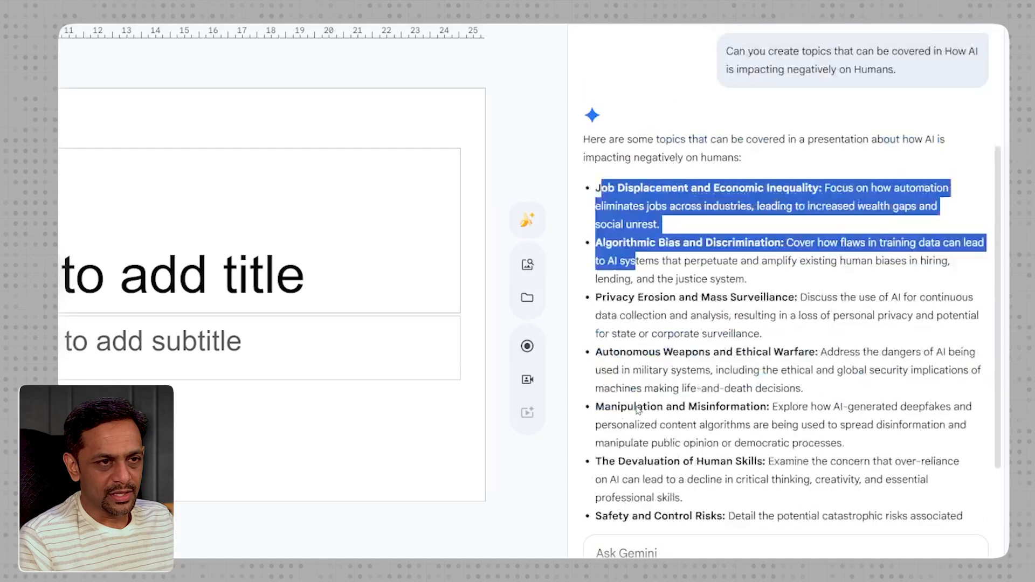
click(635, 405)
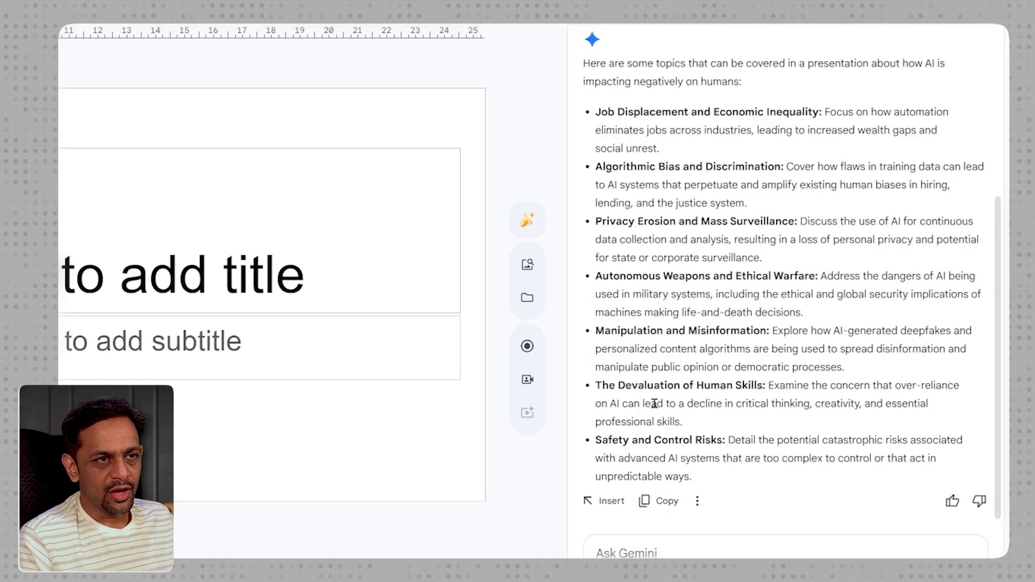
click(610, 502)
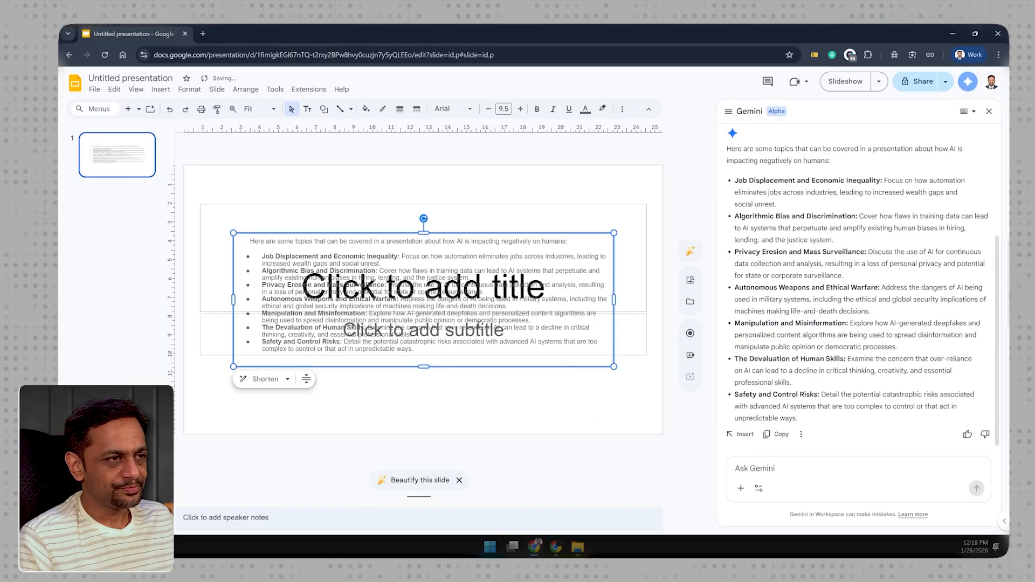
- Delete the empty subtitle and title placeholders behind the inserted topic list
click(216, 338)
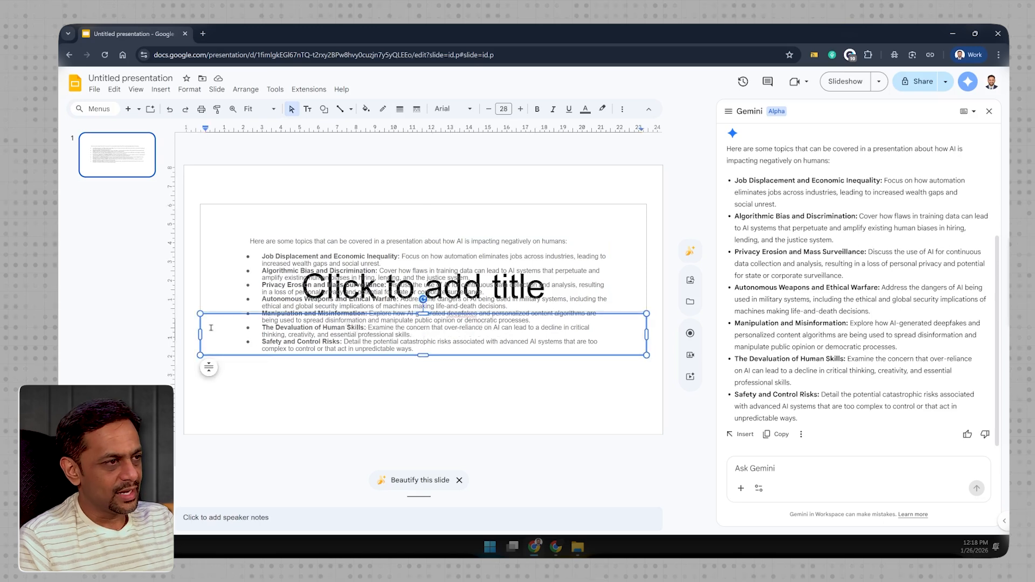
click(201, 326)
key(Delete)
click(200, 294)
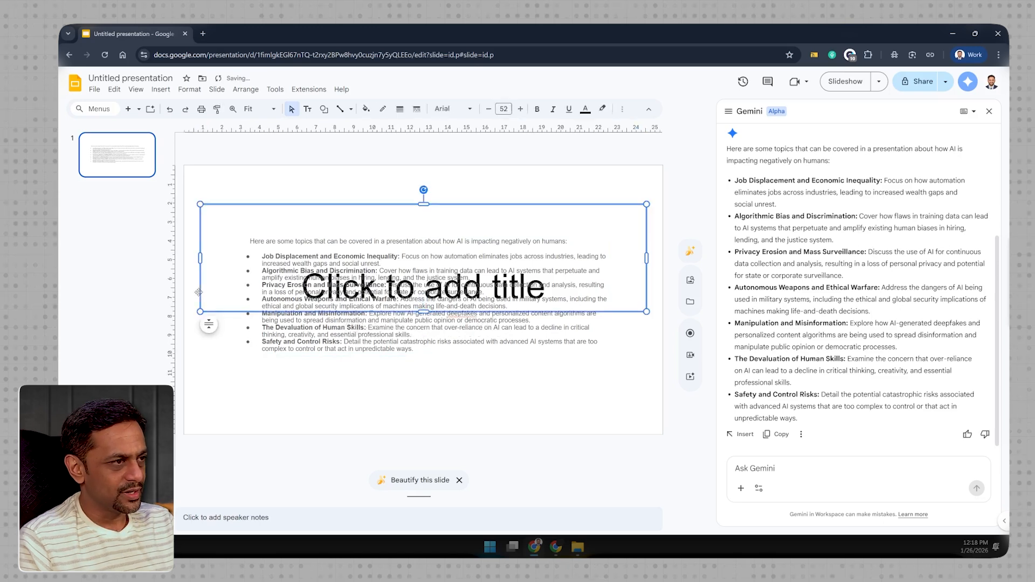
key(Delete)
- Move the topic list's text box to the slide's upper-left corner and enlarge it to fill the slide
click(398, 292)
drag(362, 292, 240, 175)
click(288, 206)
click(287, 233)
drag(570, 306, 658, 433)
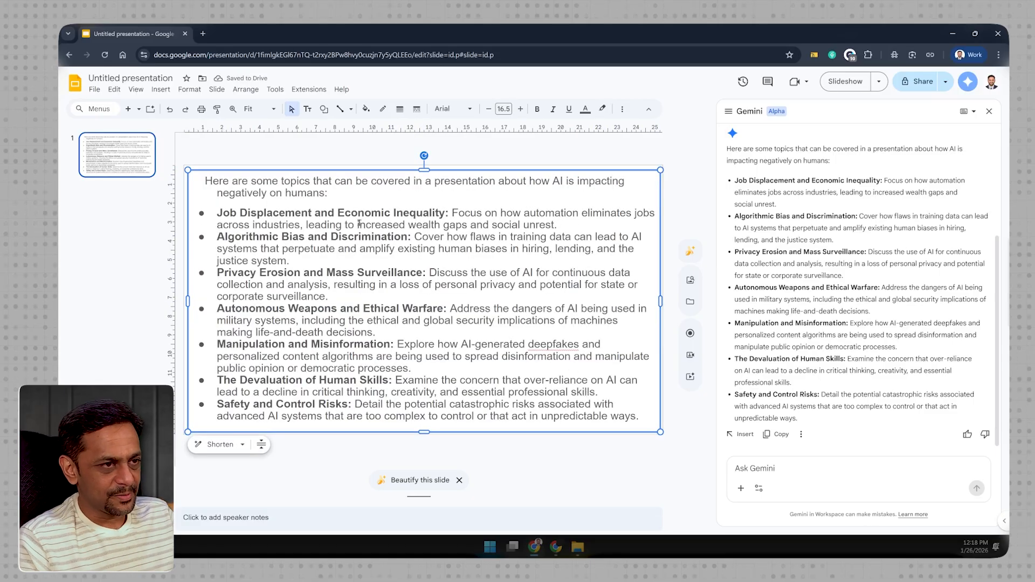
- Delete the introductory sentence above the bullets so the text box holds only the topic list
click(340, 194)
key(shift+Up)
key(shift+Down)
key(shift+Up)
key(shift+Up)
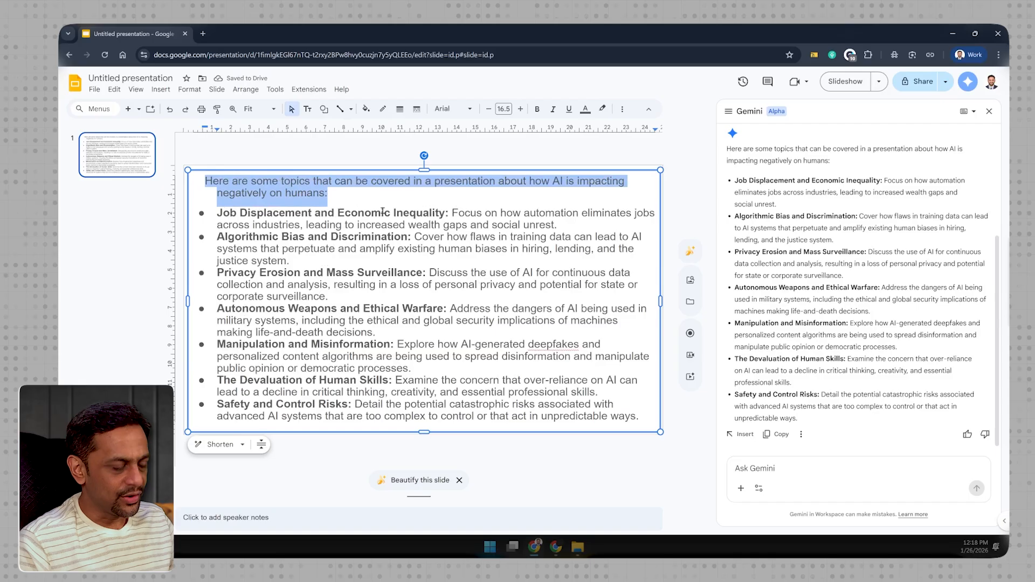
key(BackSpace)
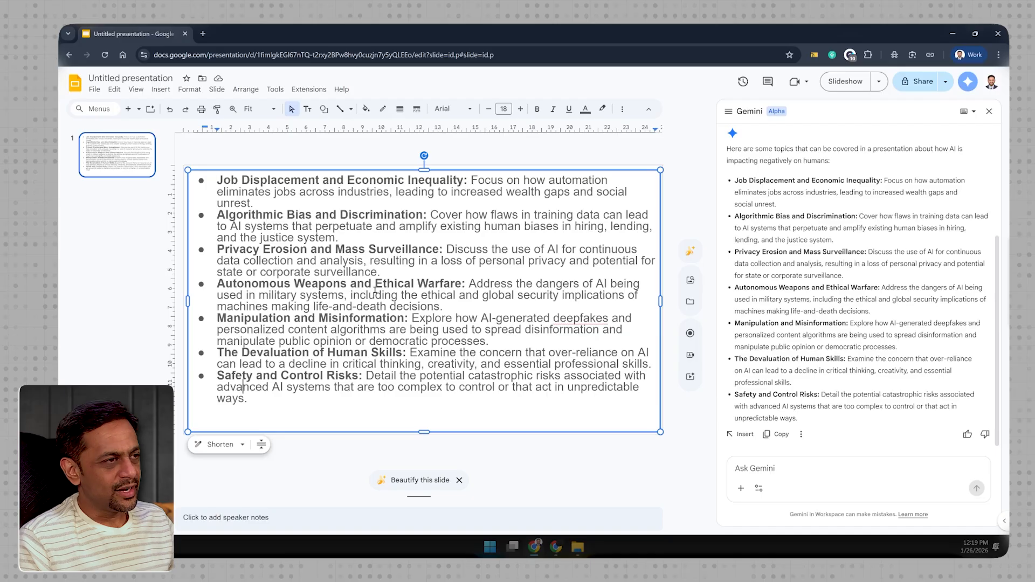
- Have Gemini generate a beautiful slide on Job Displacement and Economic Inequality: Focus on how automation eliminates jobs across industries, leading to increased wealth gaps and social unrest
drag(266, 205, 241, 193)
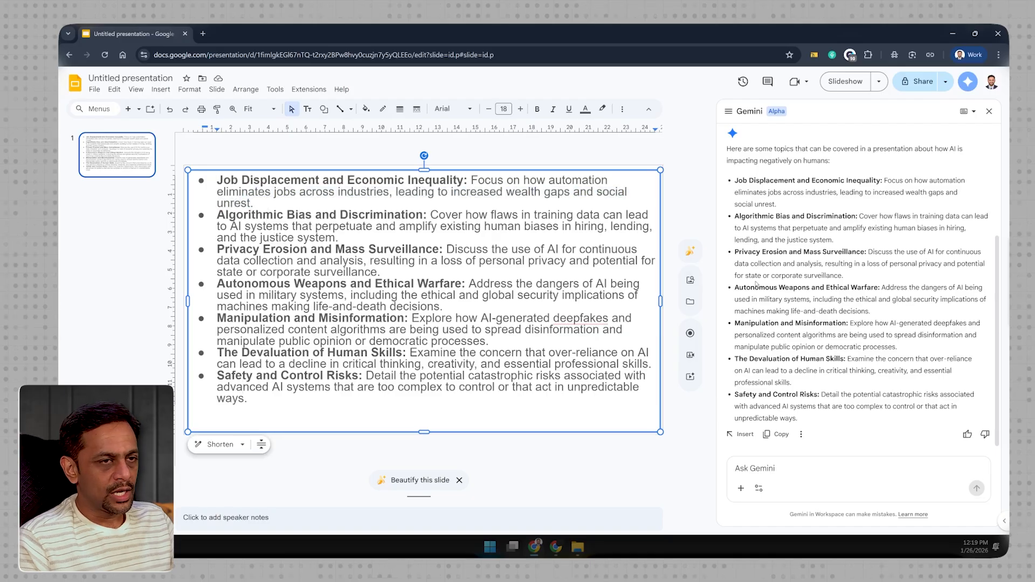
click(779, 469)
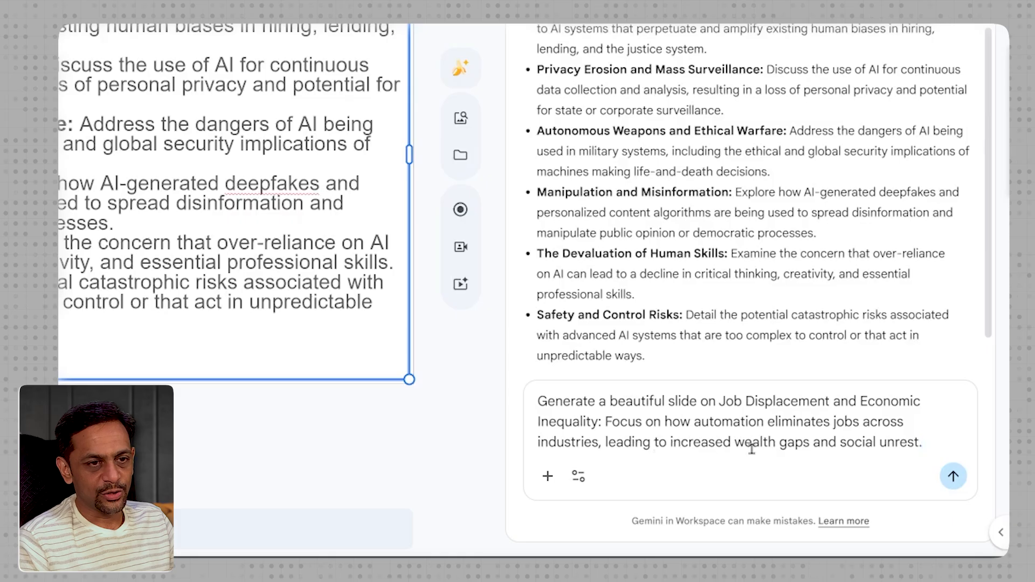
click(953, 480)
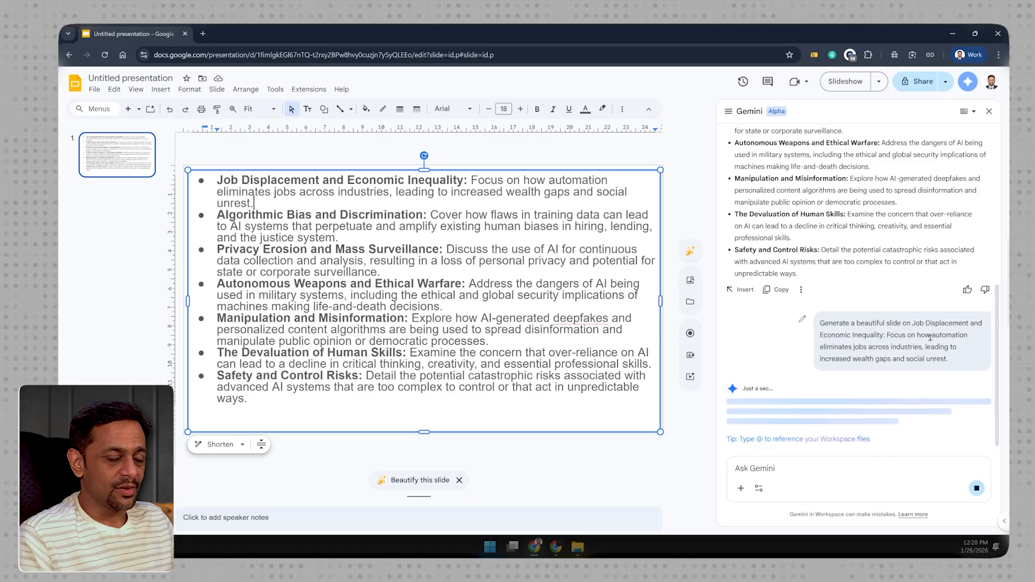
scroll(874, 321, up, 3)
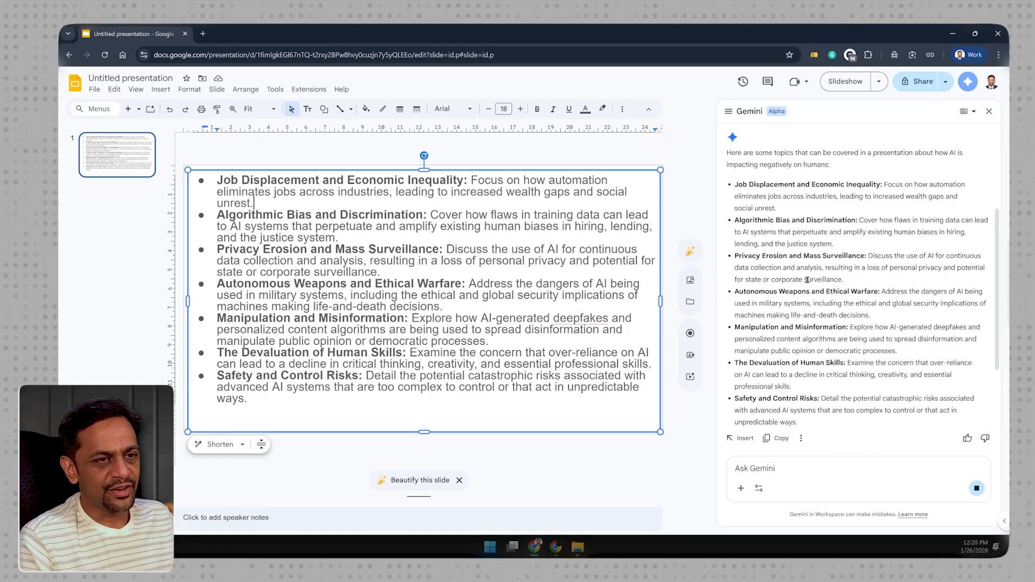
scroll(817, 339, down, 3)
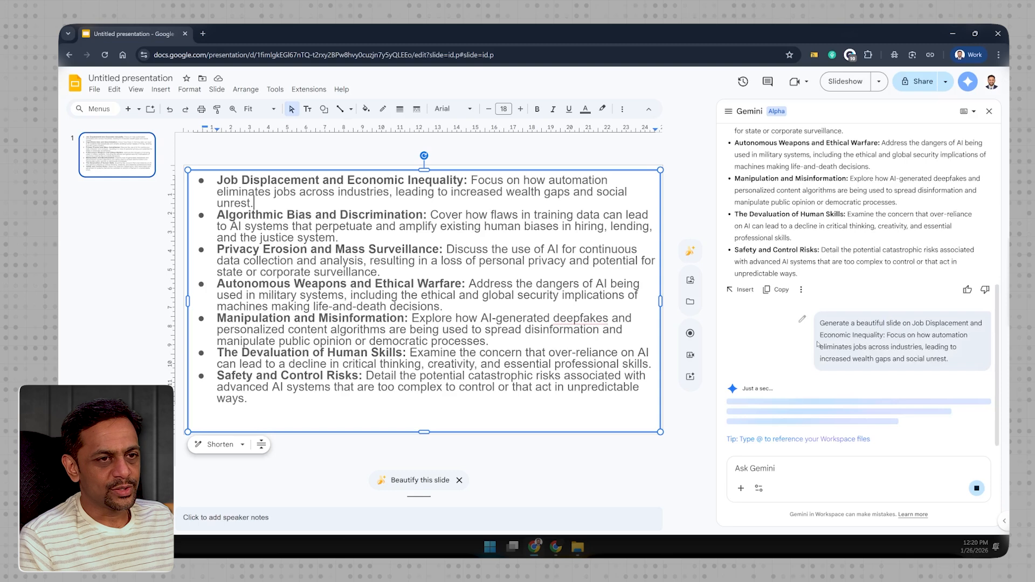